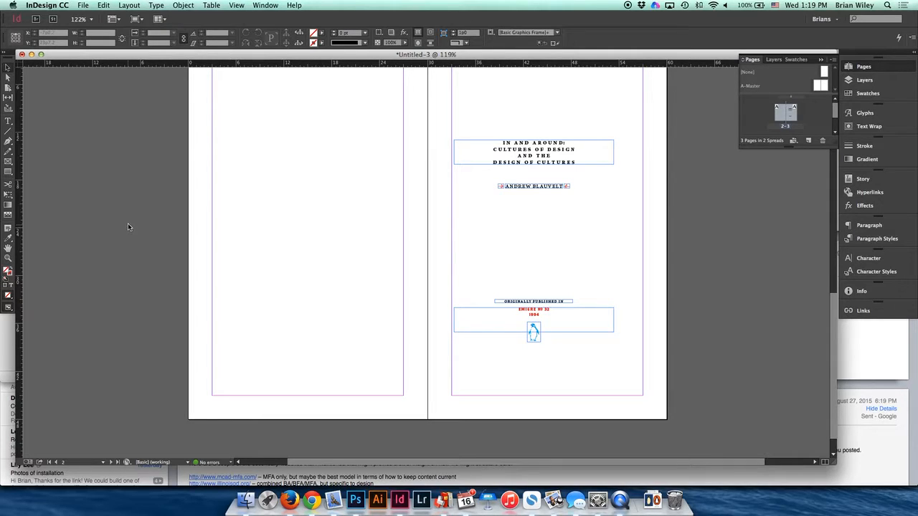
- Review the existing pages and add a blank spread, pages 4–5, after the title-page spread
{"action": "scroll", "coordinate": [260, 209], "scroll_direction": "up", "scroll_amount": 4}
{"action": "scroll", "coordinate": [260, 209], "scroll_direction": "up", "scroll_amount": 10}
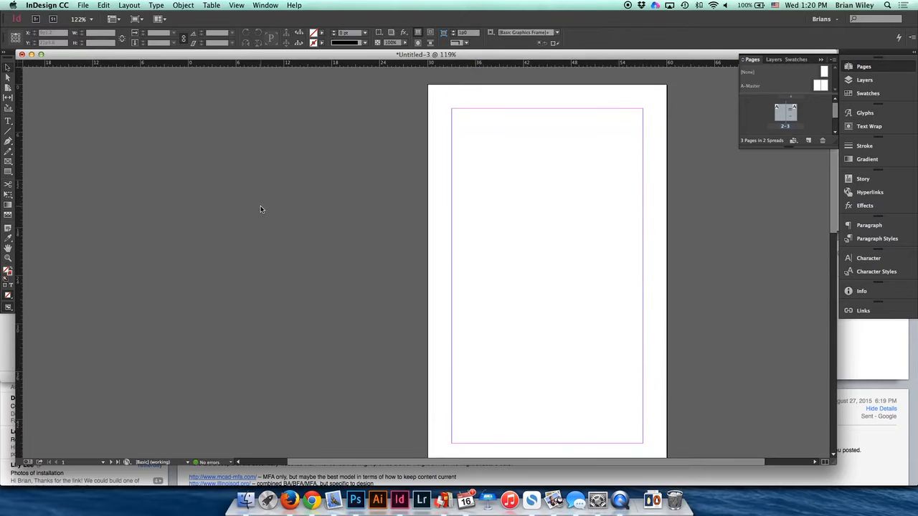
{"action": "scroll", "coordinate": [260, 209], "scroll_direction": "down", "scroll_amount": 8}
{"action": "scroll", "coordinate": [260, 209], "scroll_direction": "down", "scroll_amount": 7}
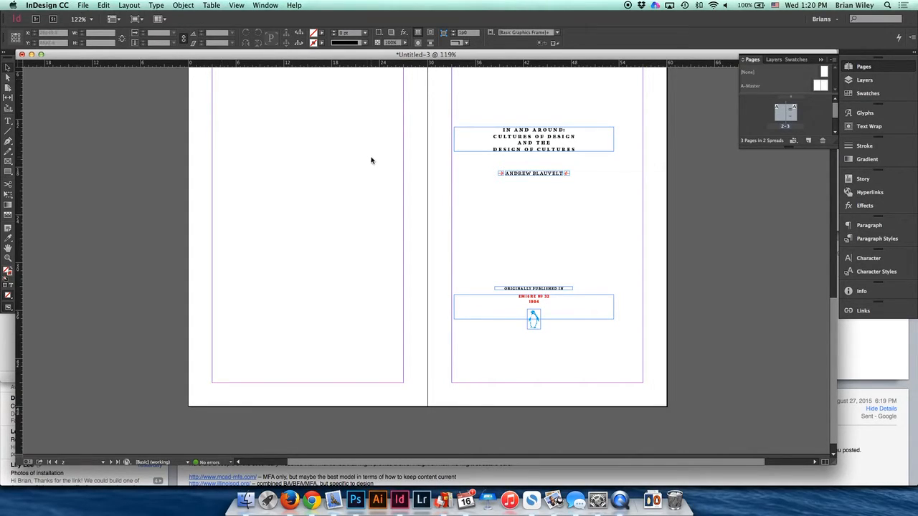
{"action": "left_click", "coordinate": [807, 140]}
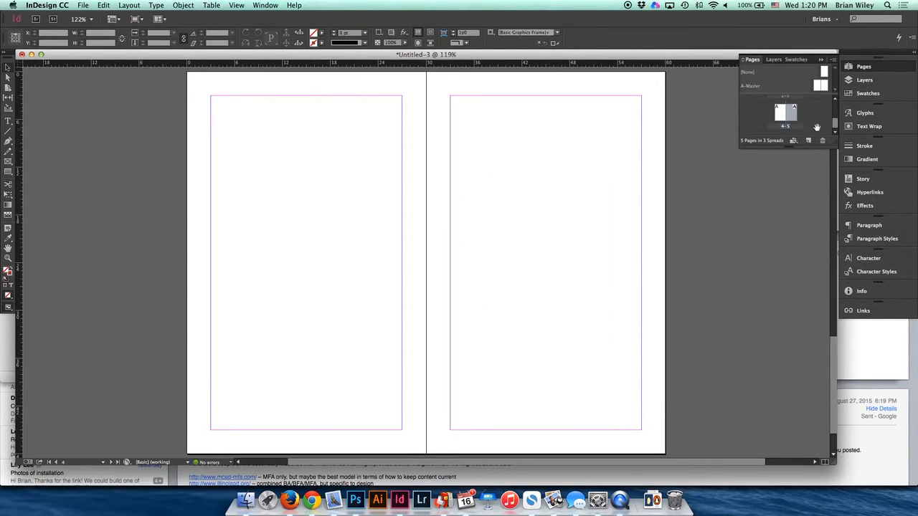
{"action": "left_click_drag", "start_coordinate": [834, 125], "coordinate": [835, 112]}
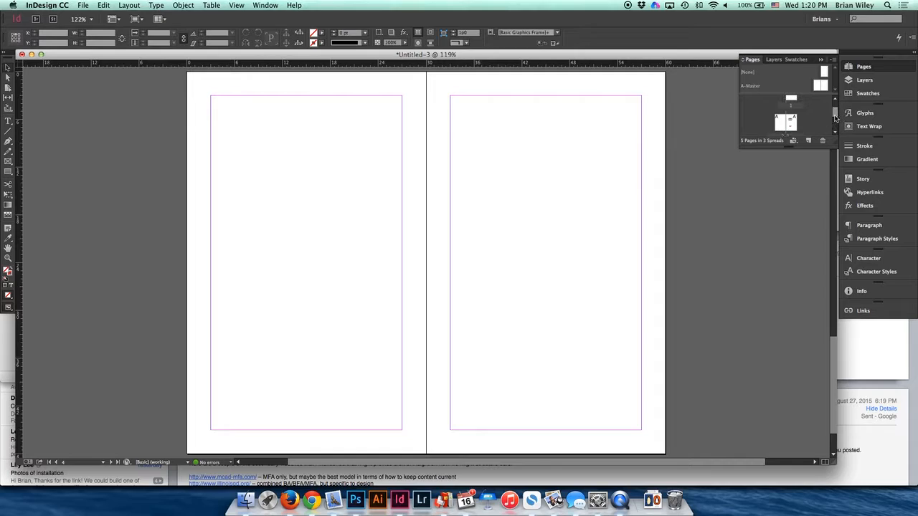
- Start printing the document and choose FA118 Color Printer as the printer
{"action": "left_click", "coordinate": [84, 6]}
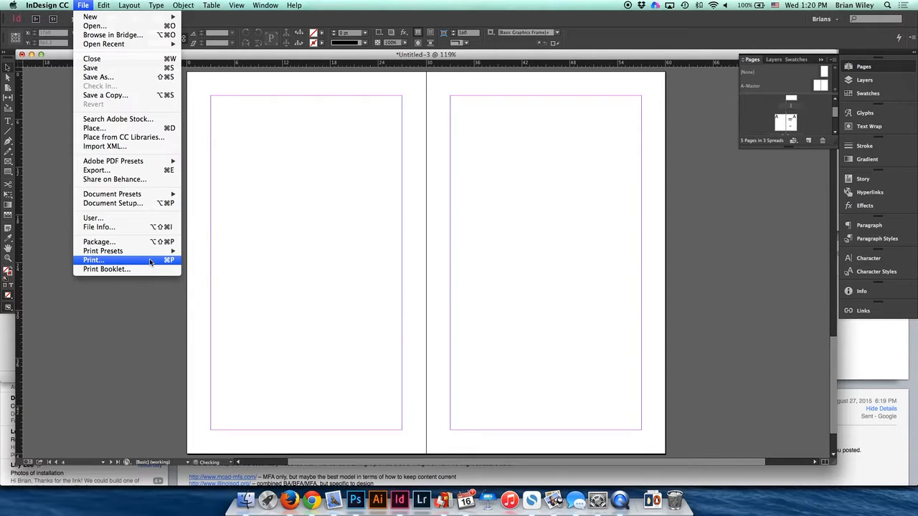
{"action": "left_click", "coordinate": [150, 262]}
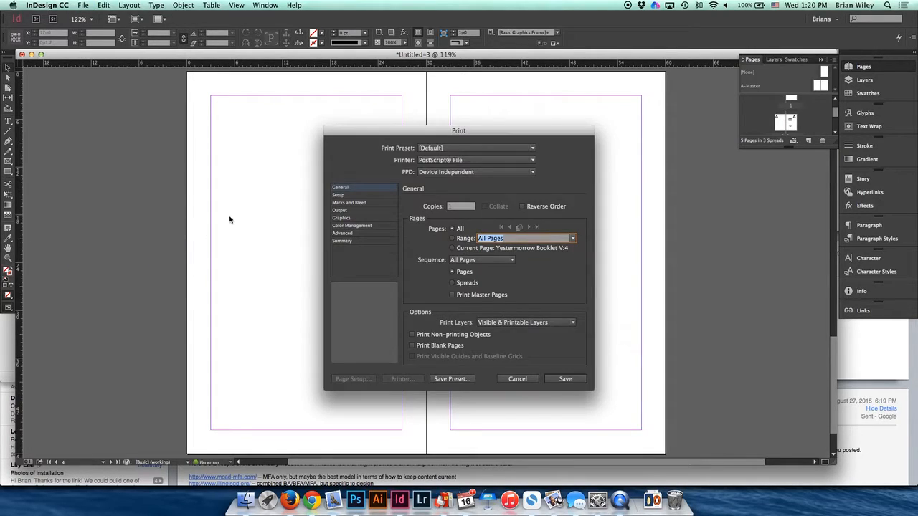
{"action": "left_click", "coordinate": [435, 160]}
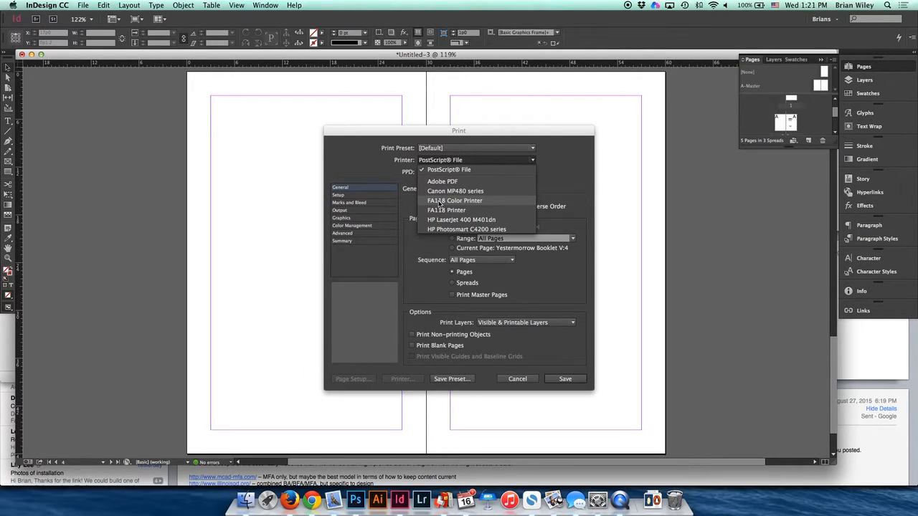
{"action": "left_click", "coordinate": [439, 201]}
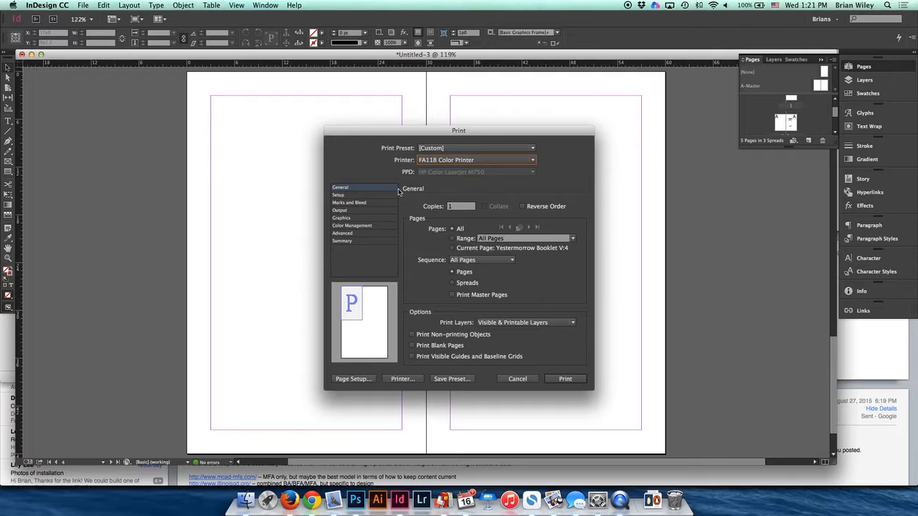
- Restrict the print job to the page range 2-3
{"action": "left_click", "coordinate": [452, 240]}
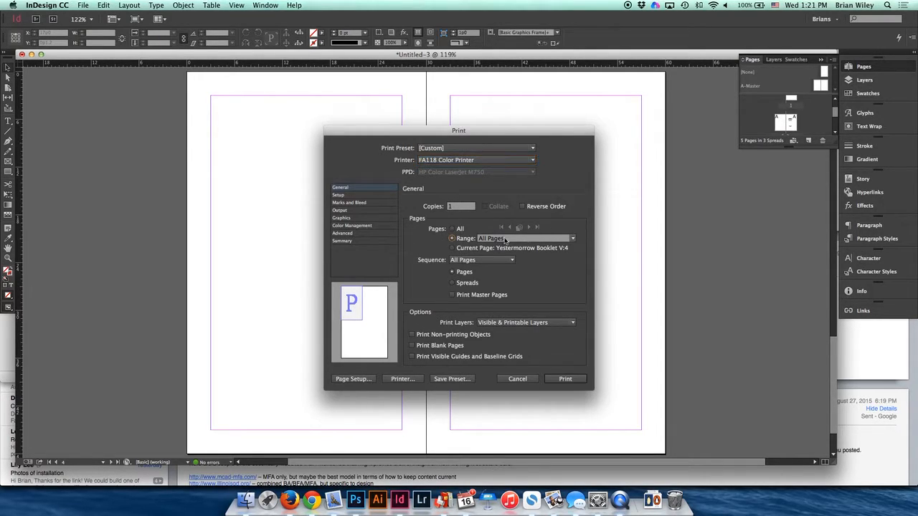
{"action": "left_click", "coordinate": [519, 242]}
{"action": "left_click_drag", "start_coordinate": [519, 240], "coordinate": [478, 240]}
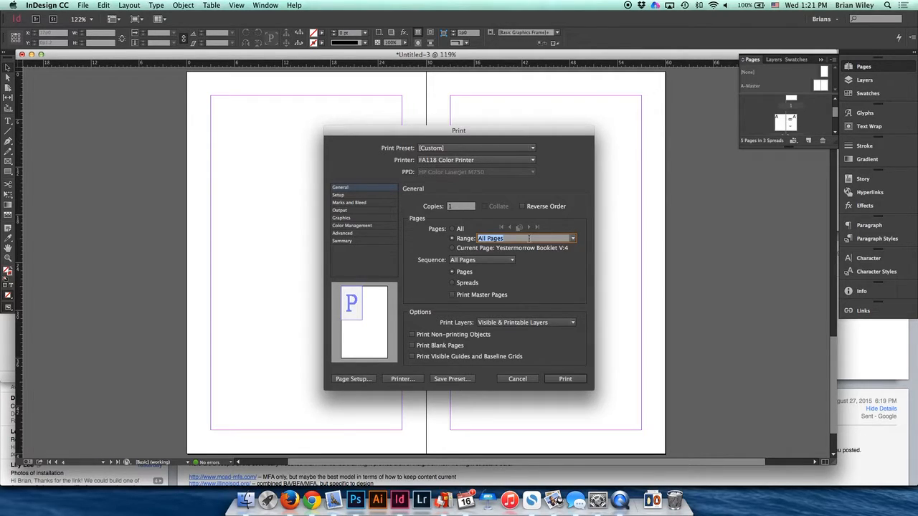
{"action": "left_click", "coordinate": [452, 238]}
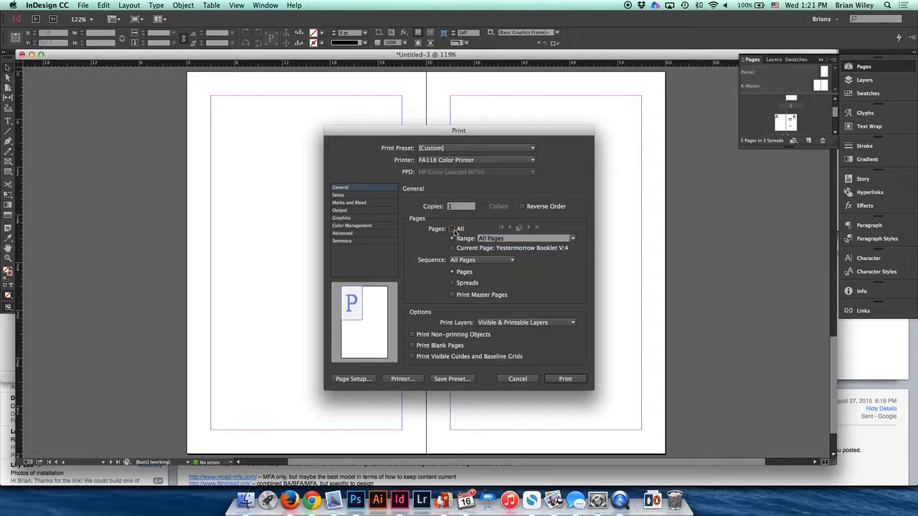
{"action": "left_click", "coordinate": [525, 242]}
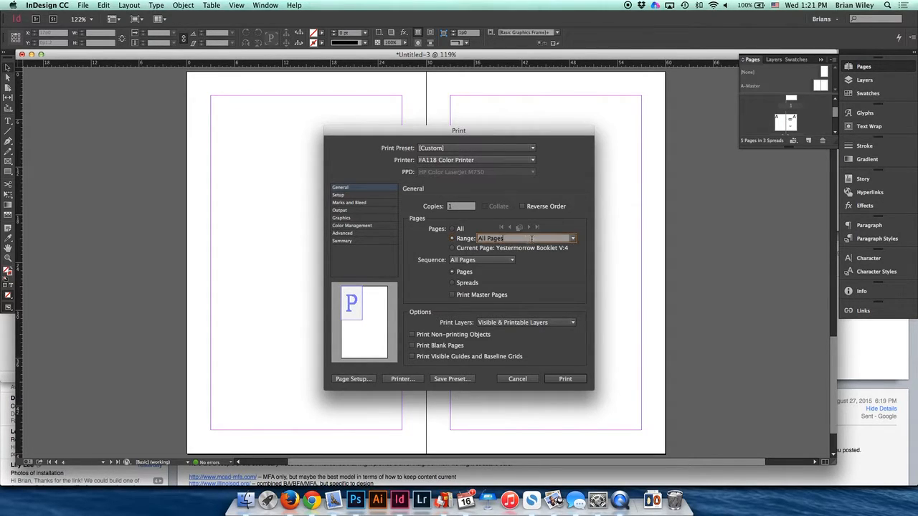
{"action": "type", "text": "2-3"}
{"action": "key", "text": "Tab"}
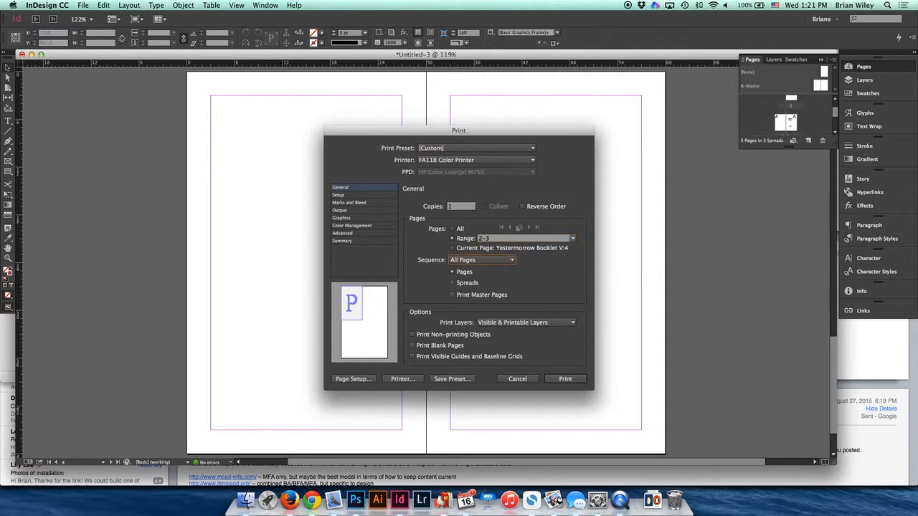
- Print the pages as spreads instead of single pages and include blank pages
{"action": "left_click", "coordinate": [452, 284]}
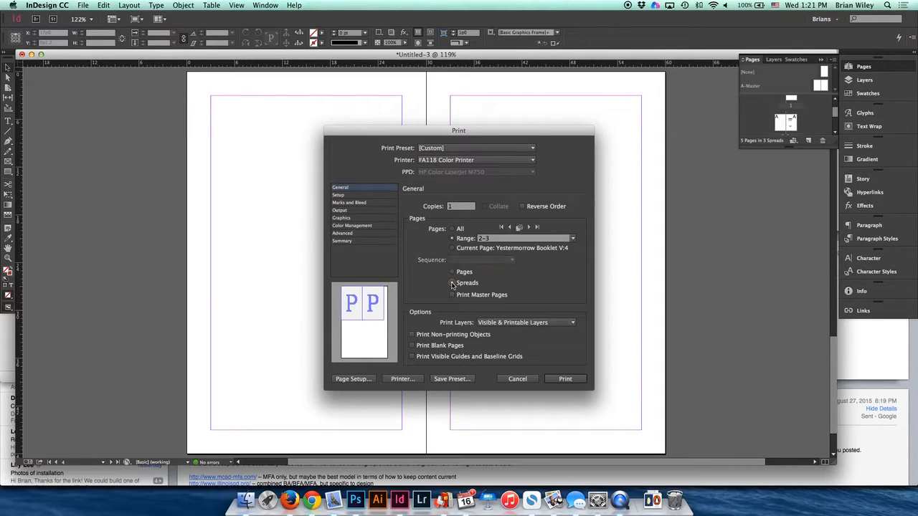
{"action": "left_click", "coordinate": [452, 272]}
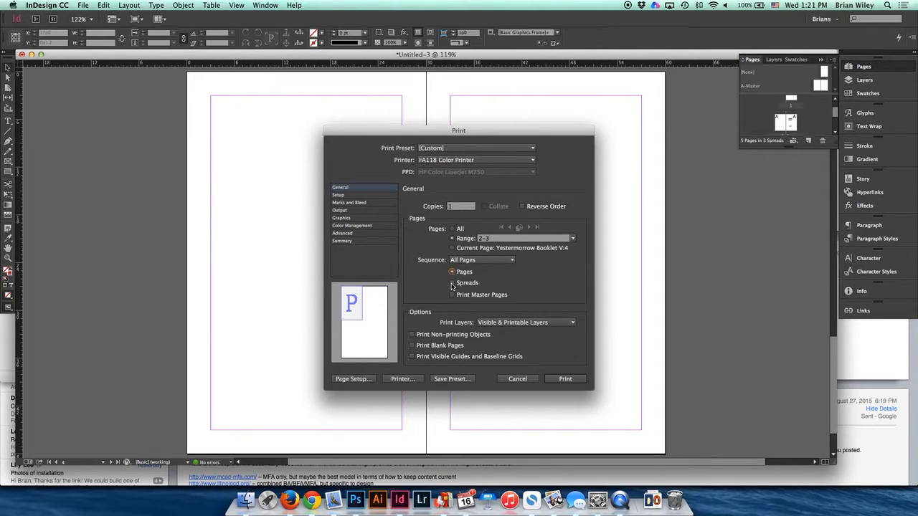
{"action": "left_click", "coordinate": [453, 283]}
{"action": "left_click", "coordinate": [452, 272]}
{"action": "left_click", "coordinate": [452, 283]}
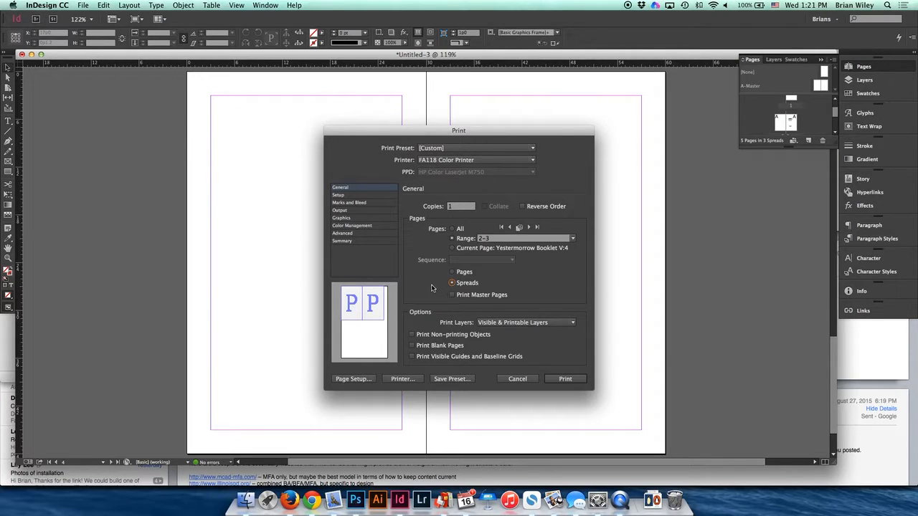
{"action": "left_click", "coordinate": [413, 346]}
- Set the printer's paper size to US Legal in the page setup
{"action": "left_click", "coordinate": [341, 195]}
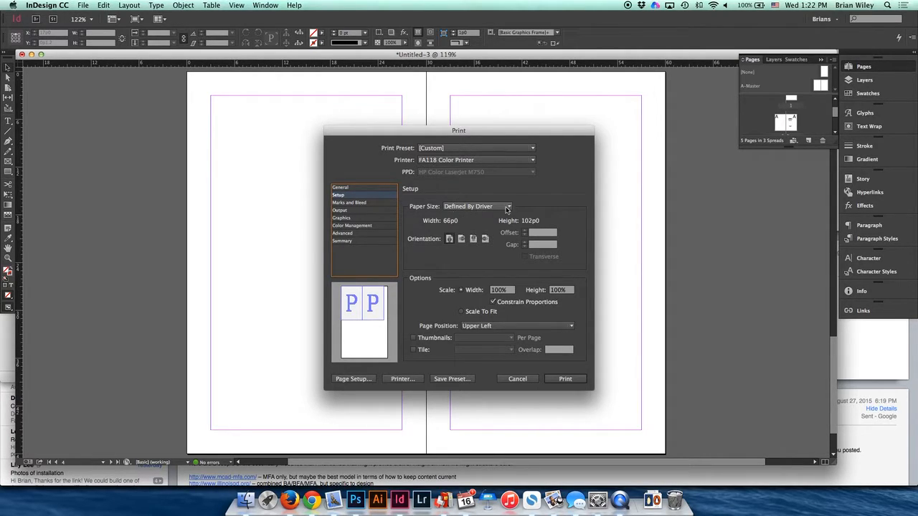
{"action": "left_click", "coordinate": [353, 379]}
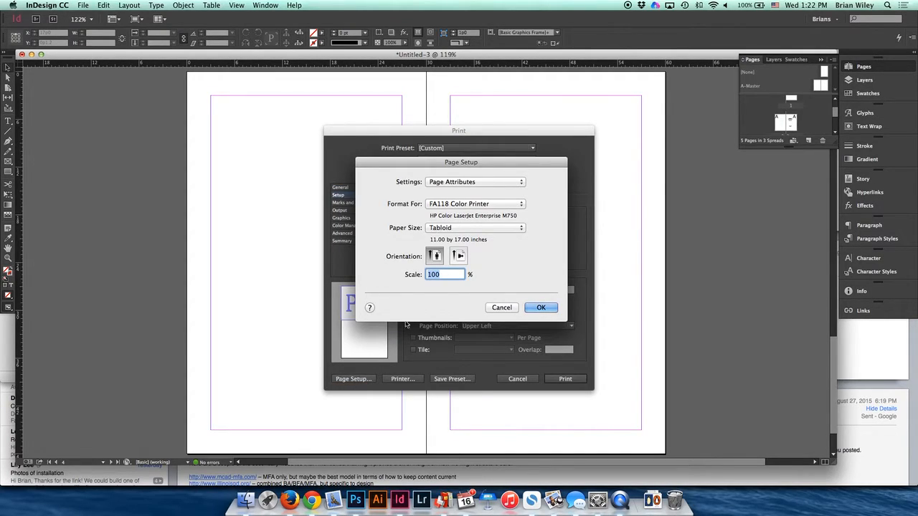
{"action": "left_click", "coordinate": [433, 225]}
{"action": "left_click", "coordinate": [441, 245]}
{"action": "left_click", "coordinate": [540, 307]}
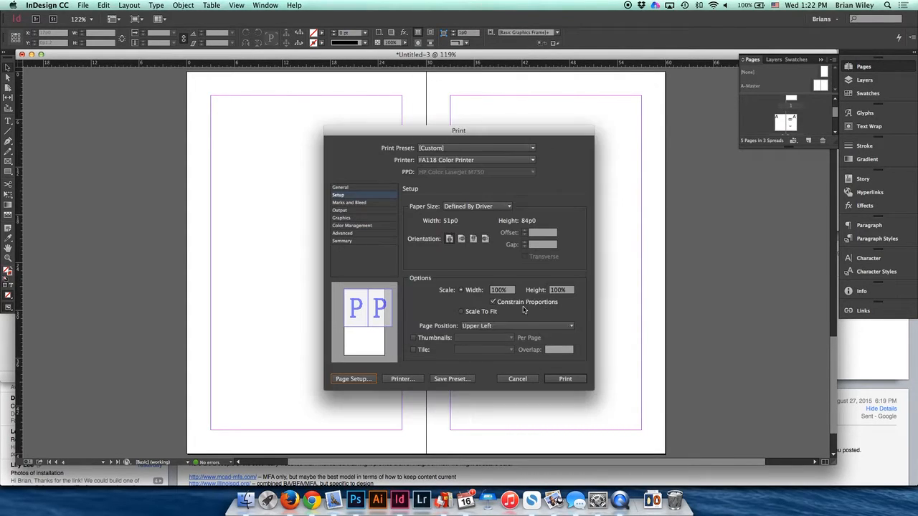
{"action": "left_click", "coordinate": [473, 206]}
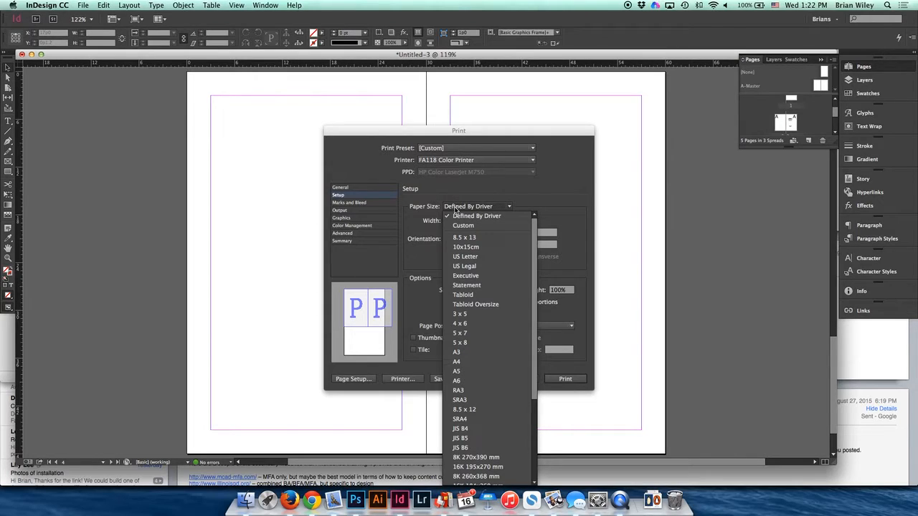
{"action": "left_click", "coordinate": [435, 197]}
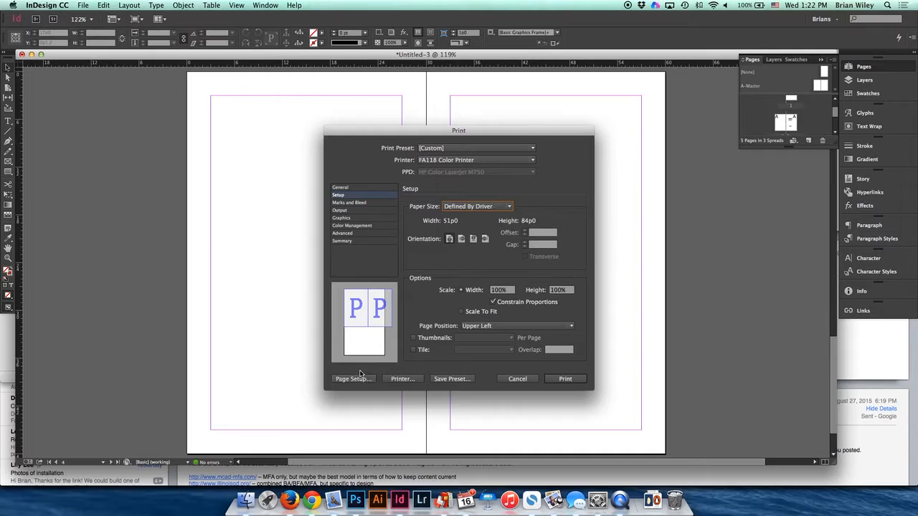
{"action": "left_click", "coordinate": [343, 189]}
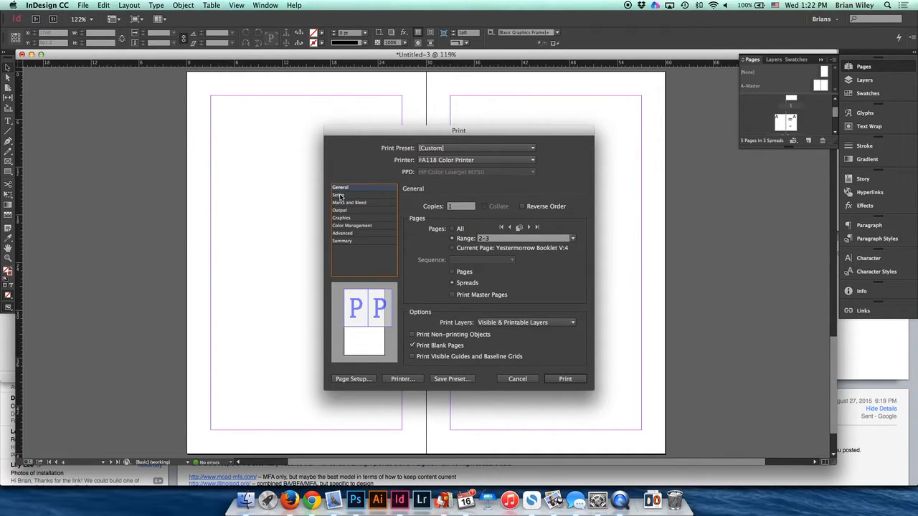
{"action": "left_click", "coordinate": [339, 196]}
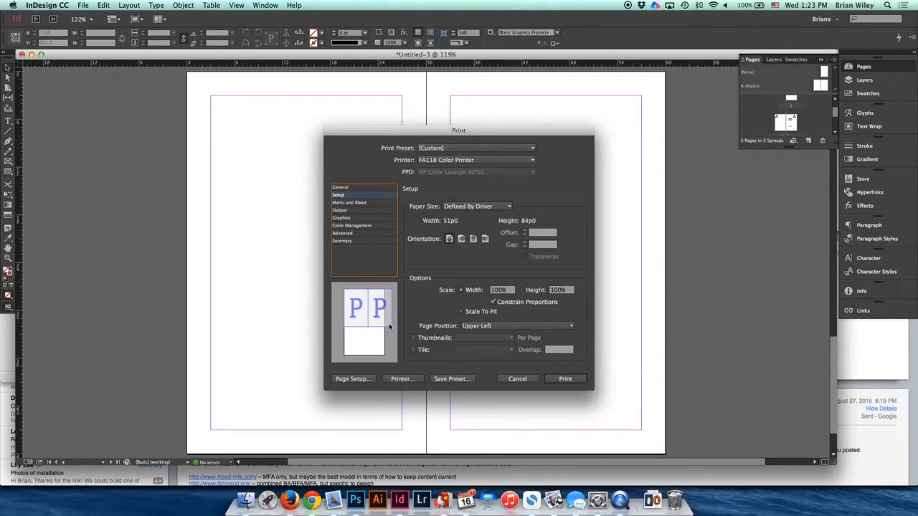
- Set the print orientation to landscape and the printer's paper size to US Letter
{"action": "left_click", "coordinate": [461, 239]}
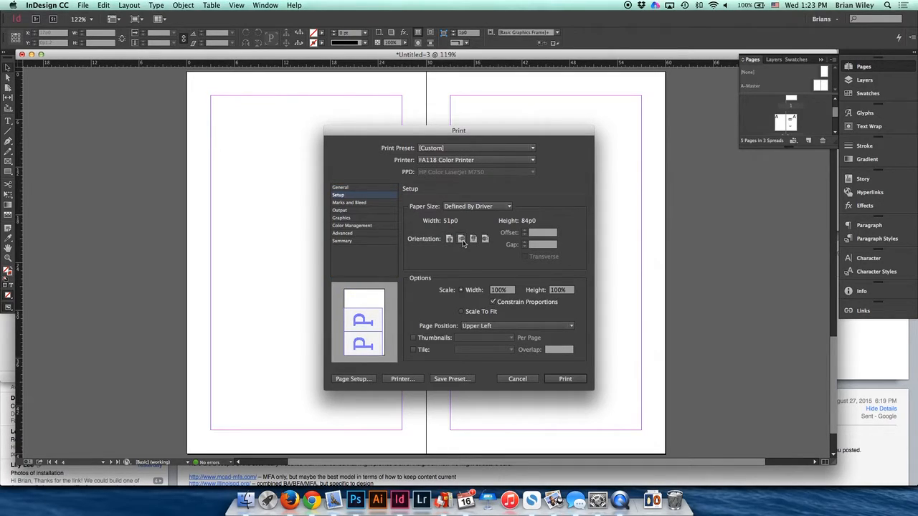
{"action": "left_click", "coordinate": [366, 379]}
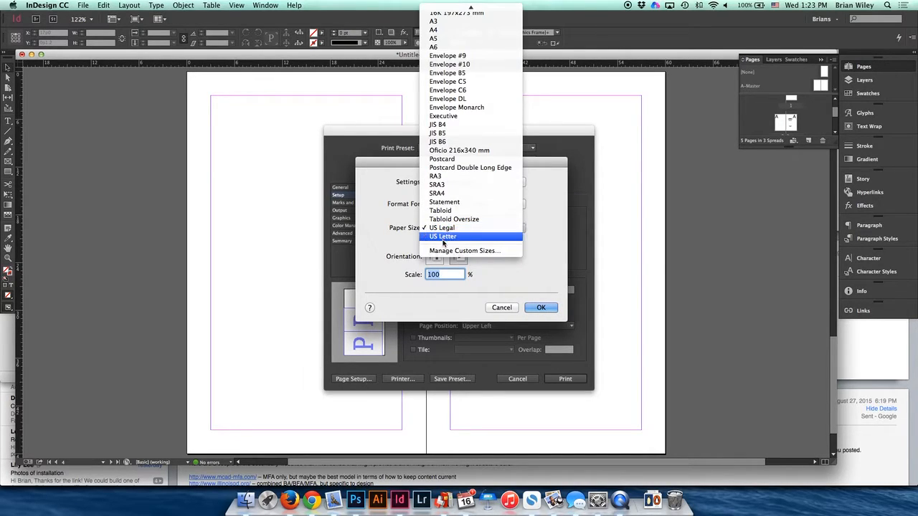
{"action": "left_click", "coordinate": [442, 236]}
{"action": "left_click", "coordinate": [540, 308]}
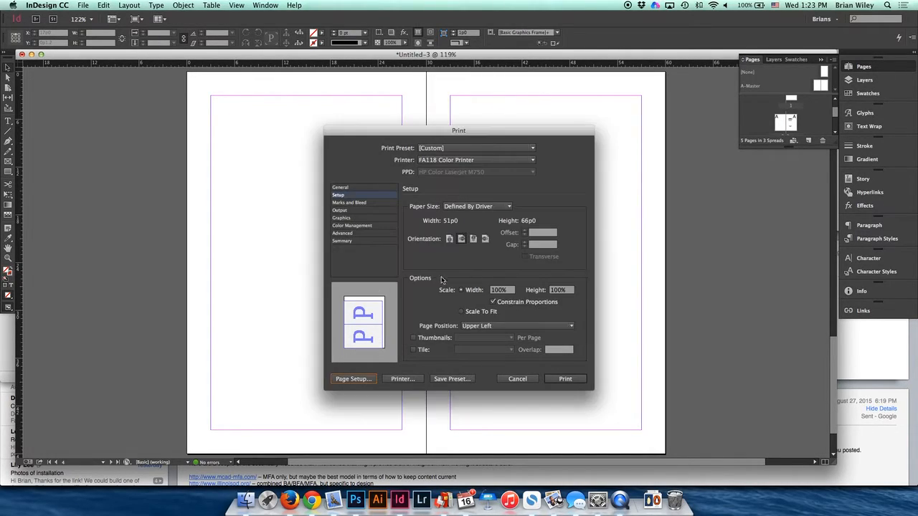
- Compare the portrait, landscape and reversed orientations in the print preview, finishing on landscape
{"action": "left_click", "coordinate": [461, 239]}
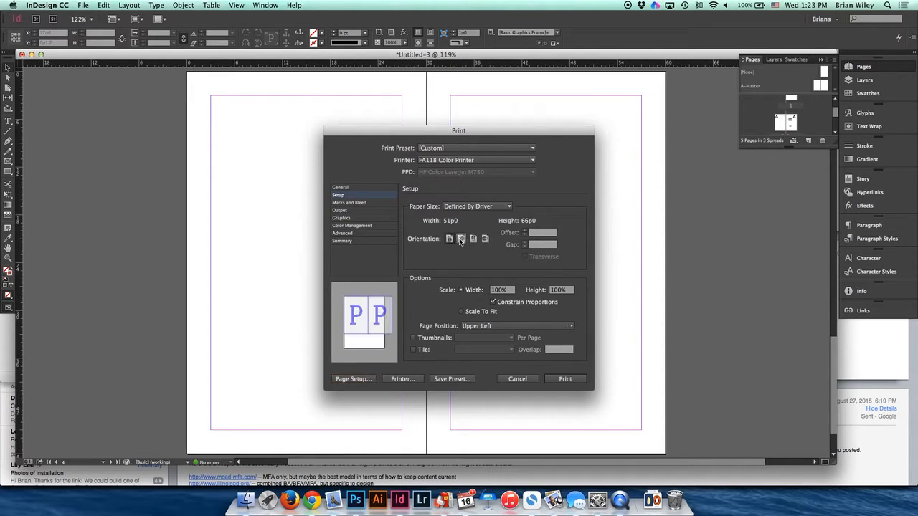
{"action": "left_click", "coordinate": [472, 239]}
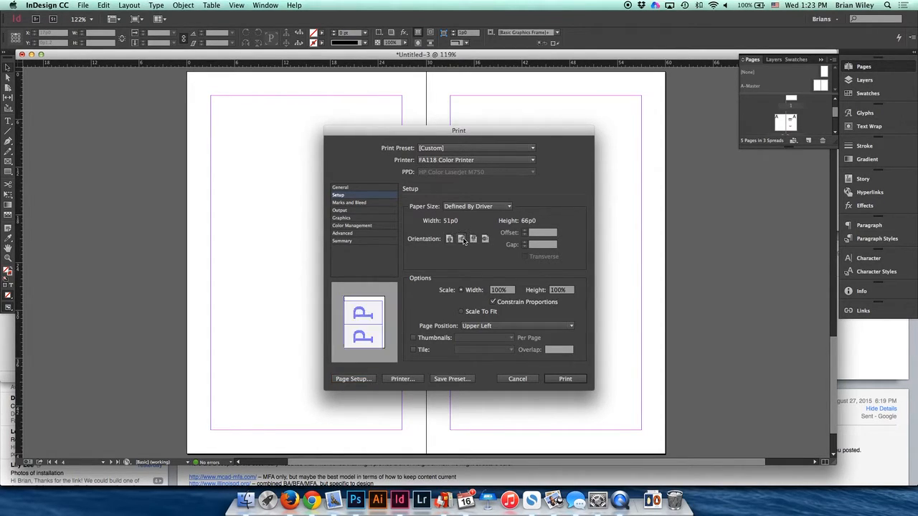
{"action": "left_click", "coordinate": [485, 240]}
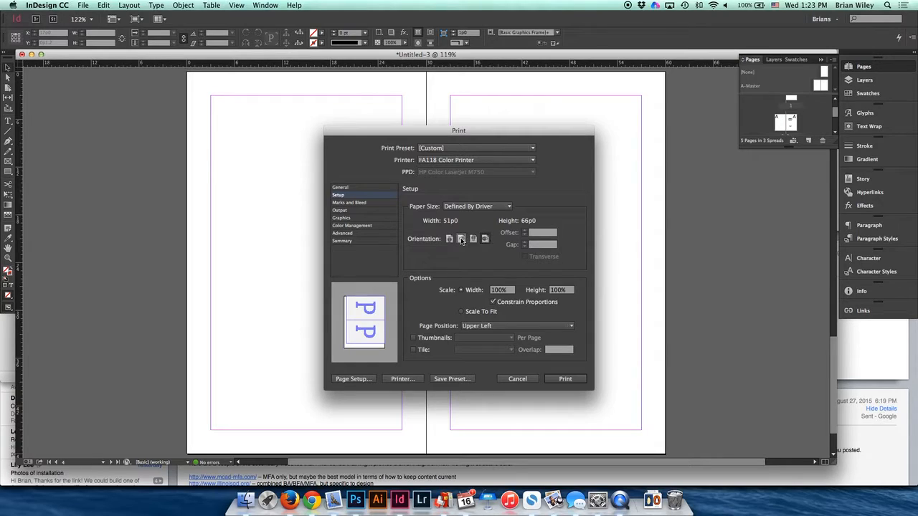
{"action": "left_click", "coordinate": [461, 238]}
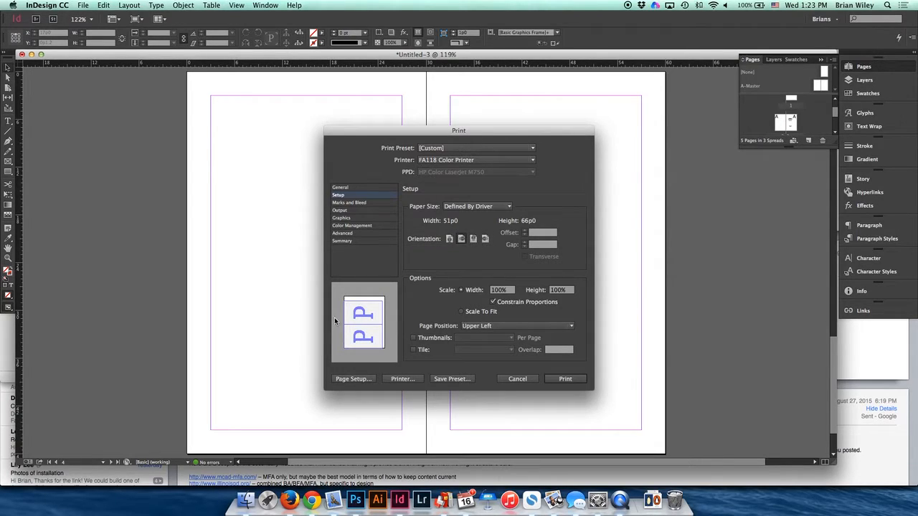
{"action": "left_click", "coordinate": [449, 239]}
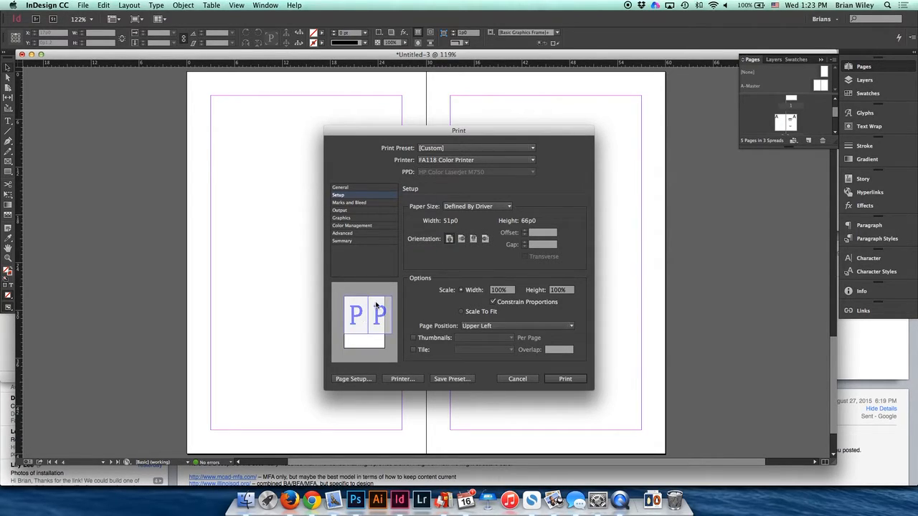
{"action": "left_click", "coordinate": [461, 239]}
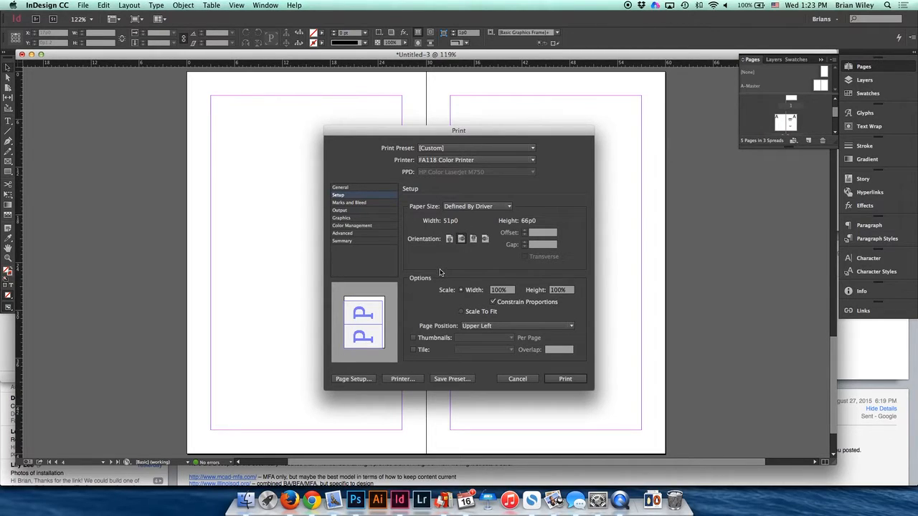
- Set the page position on the sheet to Centered and open the Marks and Bleed settings
{"action": "left_click", "coordinate": [493, 327]}
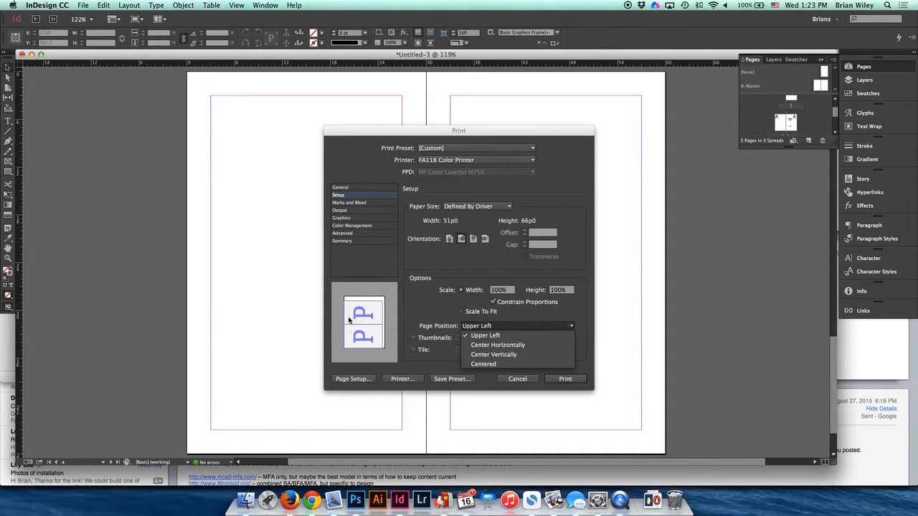
{"action": "left_click", "coordinate": [483, 364]}
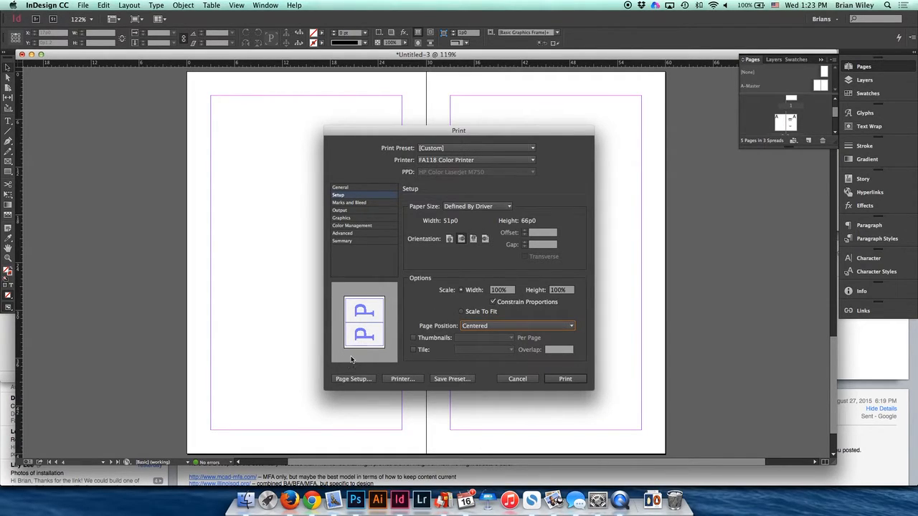
{"action": "left_click", "coordinate": [351, 203]}
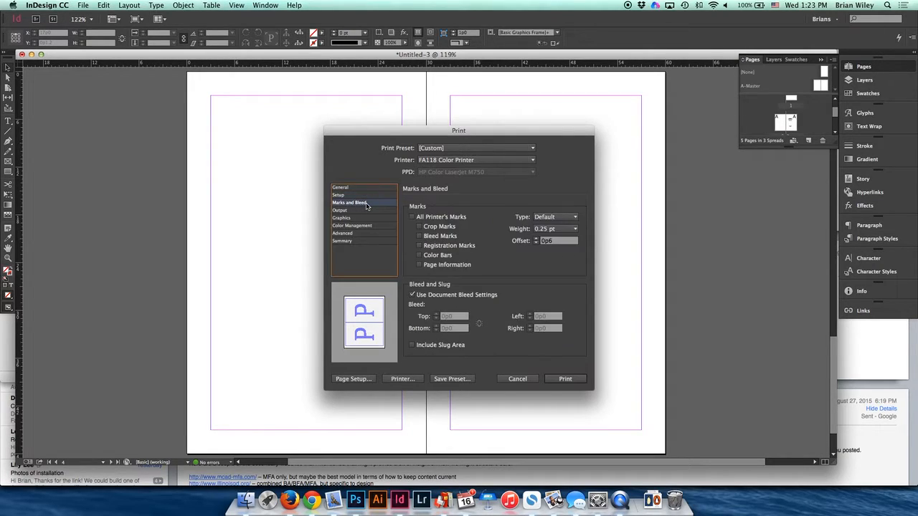
- Turn on crop marks for the printout with an offset of 0p3 and a line weight of 0.125 pt
{"action": "left_click", "coordinate": [419, 228]}
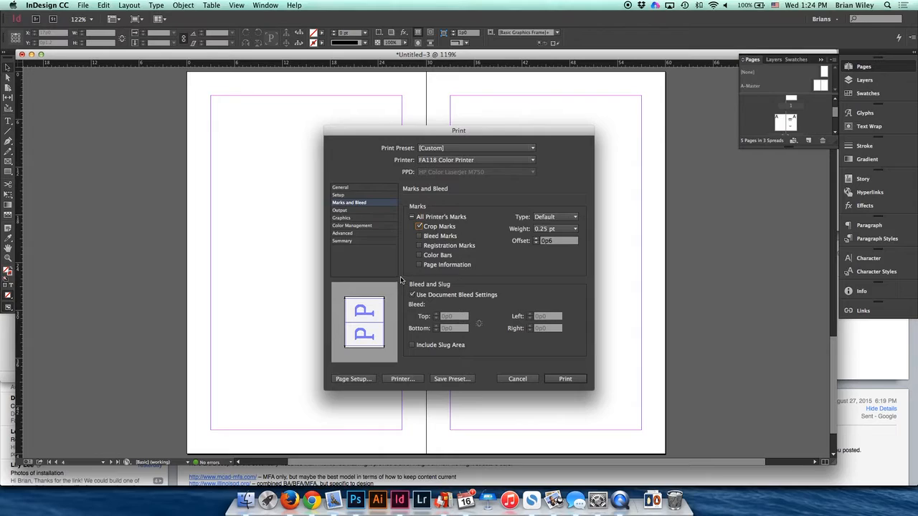
{"action": "double_click", "coordinate": [548, 243]}
{"action": "type", "text": "0p3"}
{"action": "left_click", "coordinate": [574, 229]}
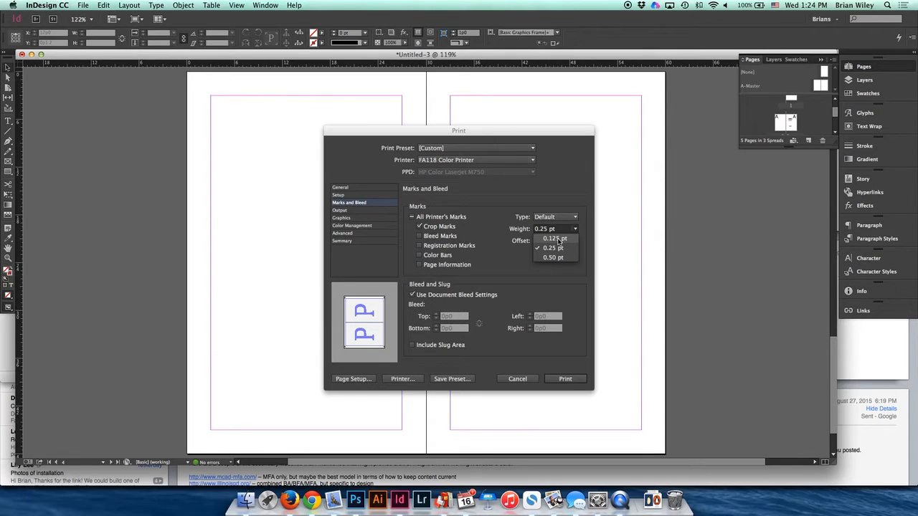
{"action": "left_click", "coordinate": [557, 239]}
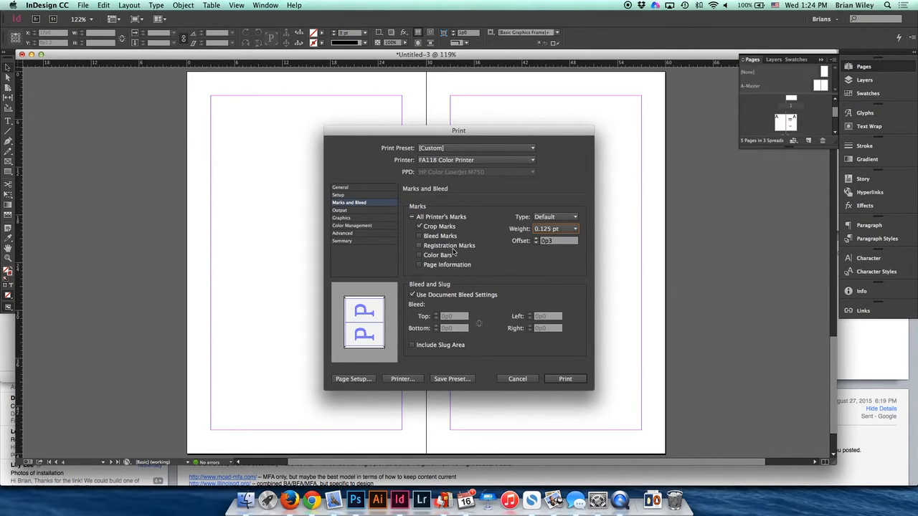
- Review the Output, Graphics, Color Management and Advanced print settings, and read through the print summary
{"action": "left_click", "coordinate": [355, 210]}
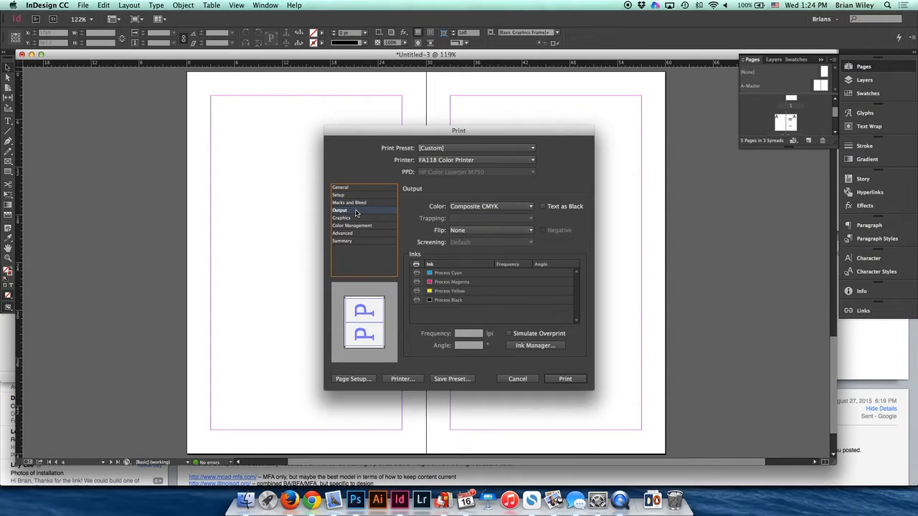
{"action": "left_click", "coordinate": [353, 219]}
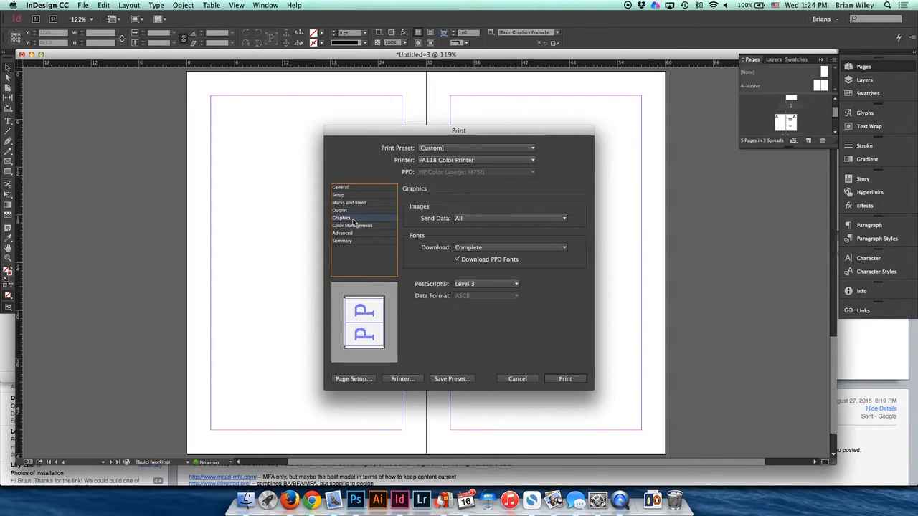
{"action": "left_click", "coordinate": [355, 226]}
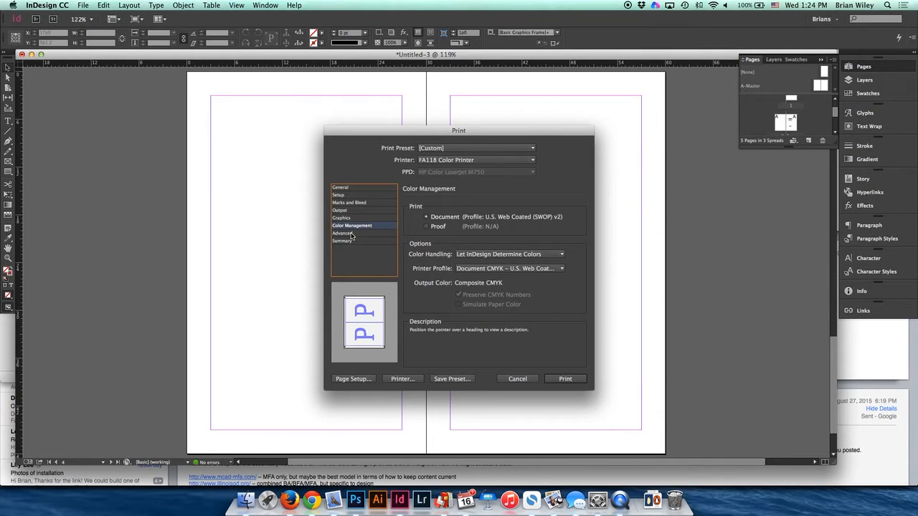
{"action": "left_click", "coordinate": [351, 234]}
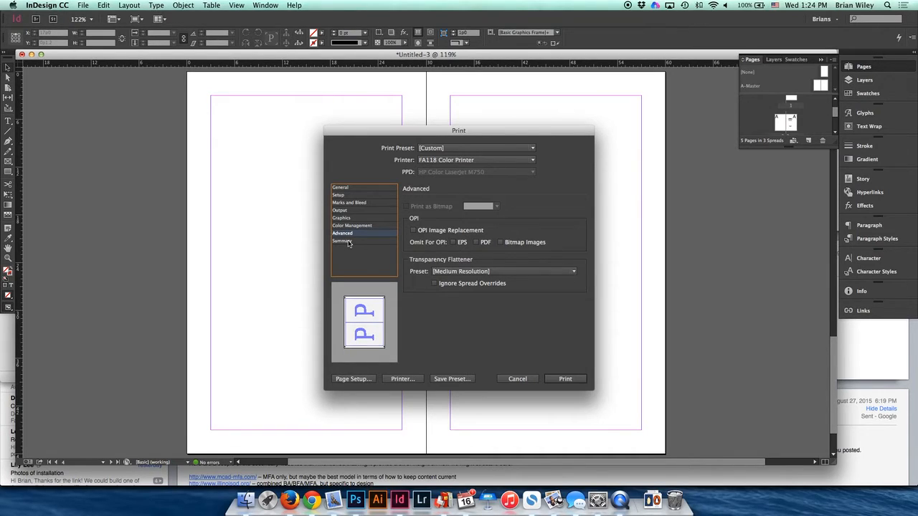
{"action": "left_click", "coordinate": [342, 242]}
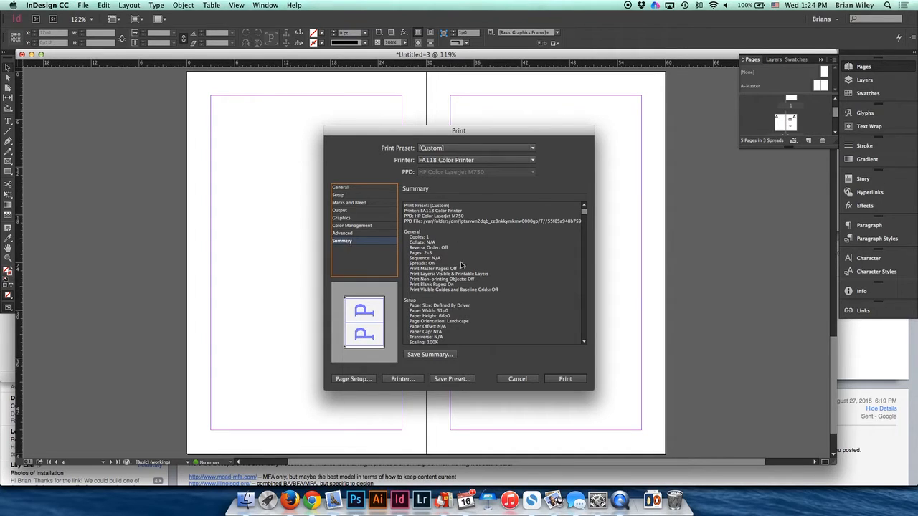
{"action": "scroll", "coordinate": [444, 251], "scroll_direction": "down", "scroll_amount": 8}
{"action": "scroll", "coordinate": [445, 253], "scroll_direction": "down", "scroll_amount": 6}
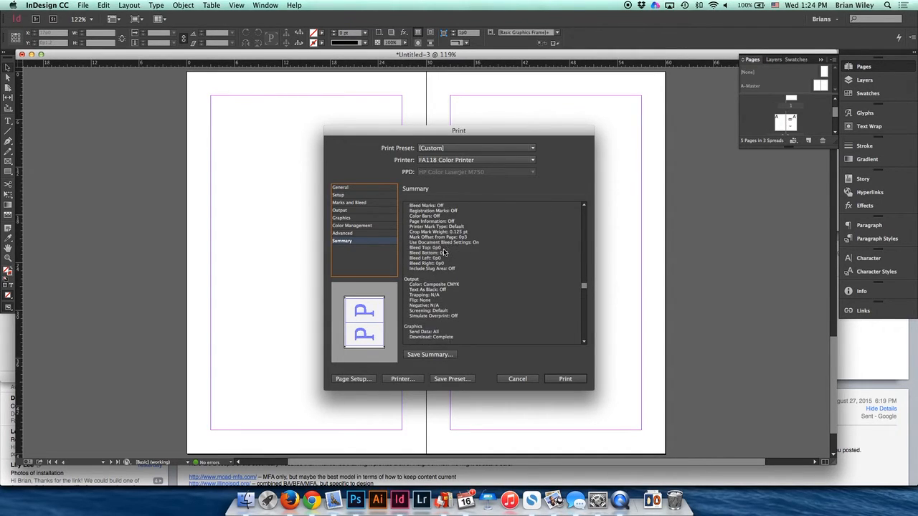
{"action": "scroll", "coordinate": [445, 251], "scroll_direction": "up", "scroll_amount": 14}
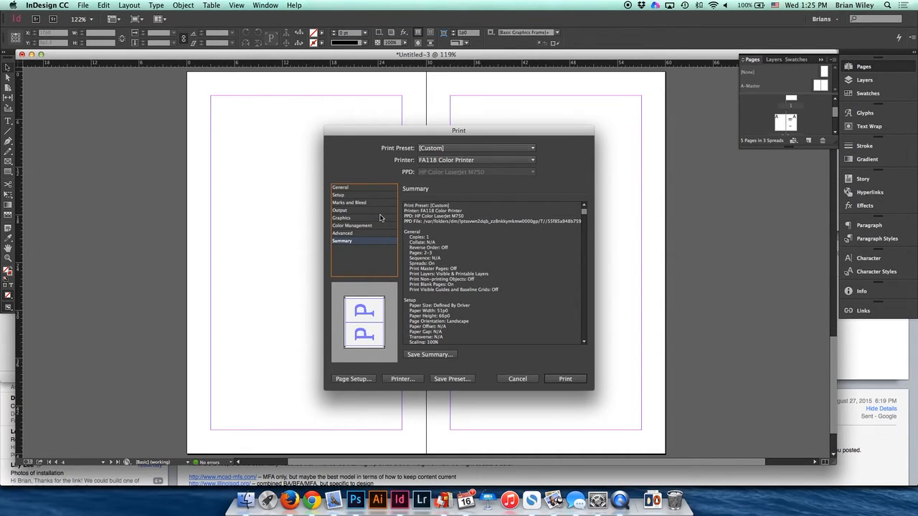
- Return to the General print settings and save the current configuration as a print preset named Yestermorrow
{"action": "left_click", "coordinate": [354, 189]}
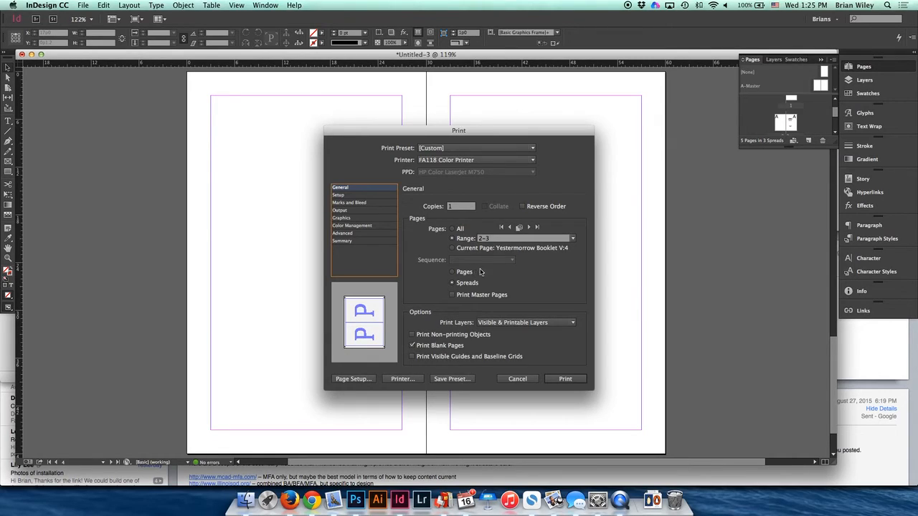
{"action": "left_click", "coordinate": [468, 379]}
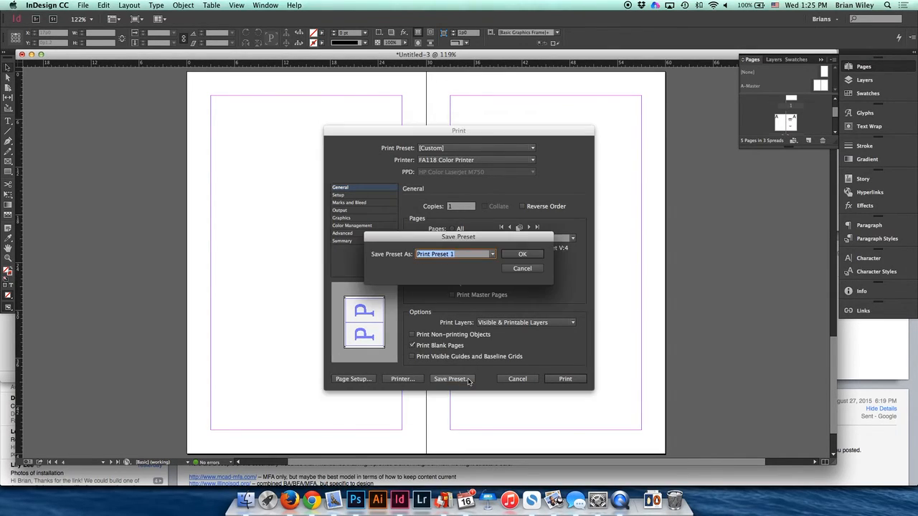
{"action": "type", "text": "Y"}
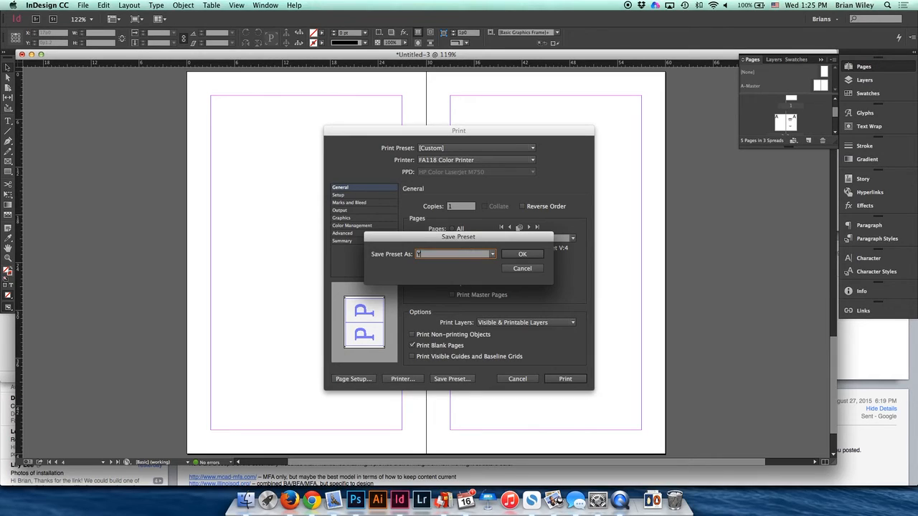
{"action": "type", "text": "estermorrow"}
{"action": "left_click", "coordinate": [522, 254]}
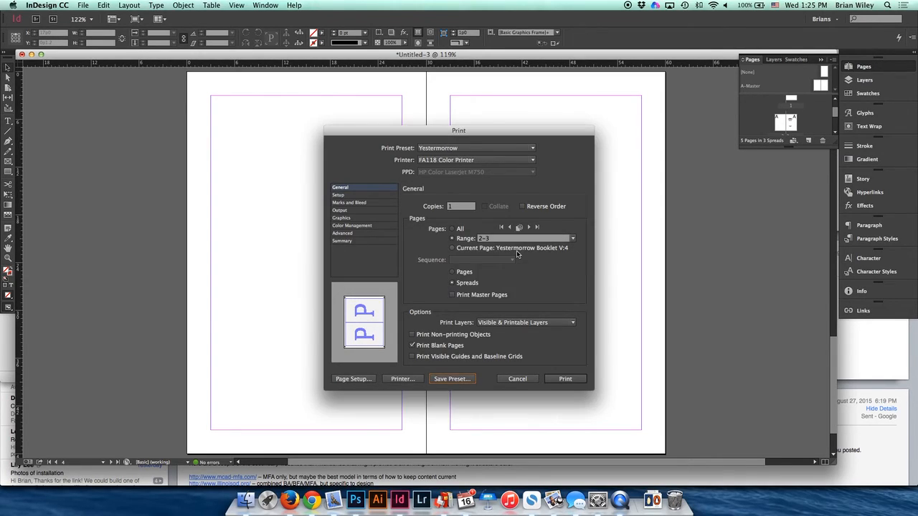
- Switch to another print preset and reselect the saved Yestermorrow preset
{"action": "left_click", "coordinate": [522, 149]}
{"action": "left_click", "coordinate": [461, 157]}
{"action": "left_click", "coordinate": [463, 148]}
{"action": "left_click", "coordinate": [463, 175]}
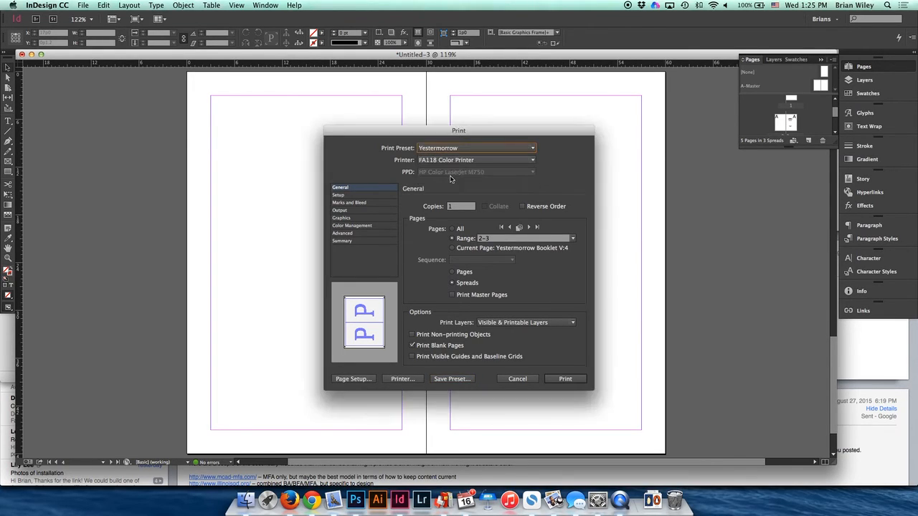